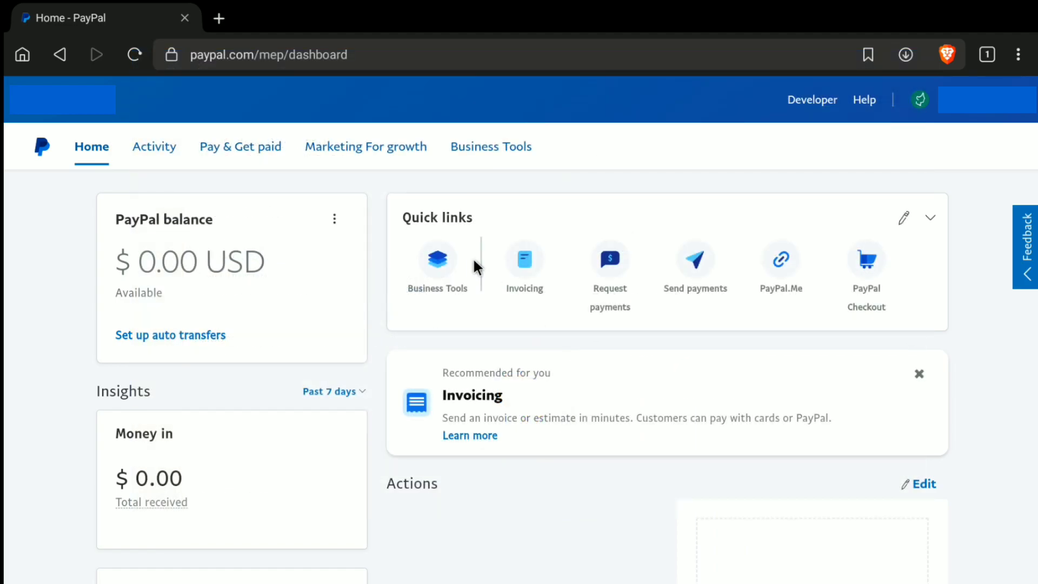
Open the Pay & Get paid menu on the business dashboard
left_click(235, 148)
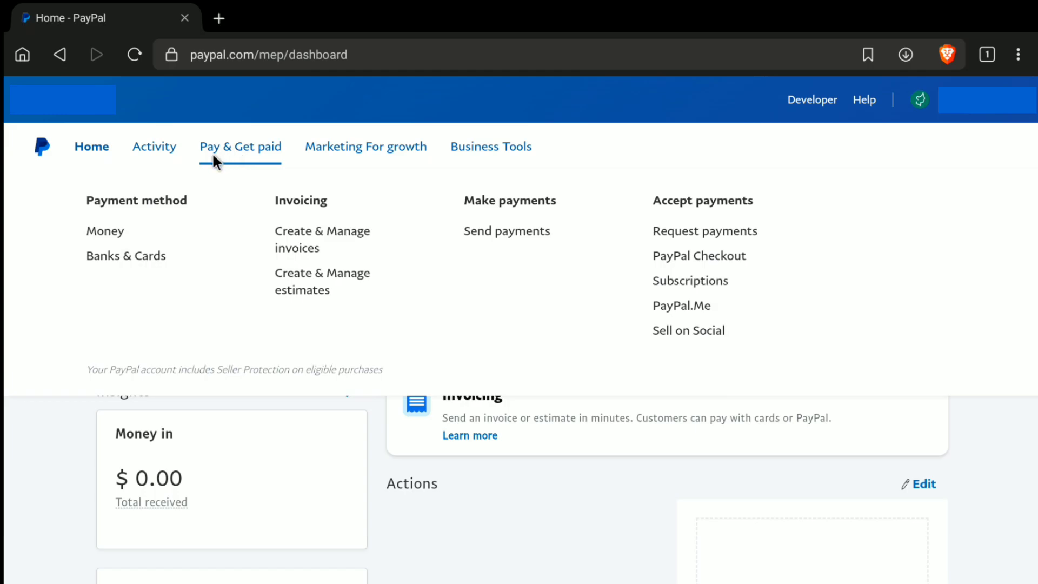
Go to the wallet's Money page and choose Link a new bank account under Bank accounts
left_click(113, 233)
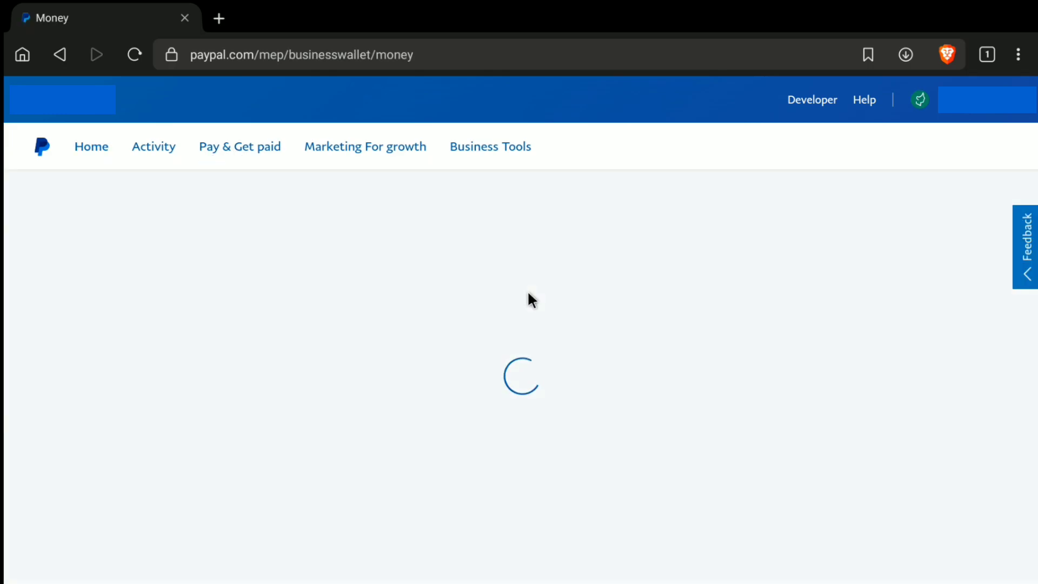
scroll(528, 299, "down", 5)
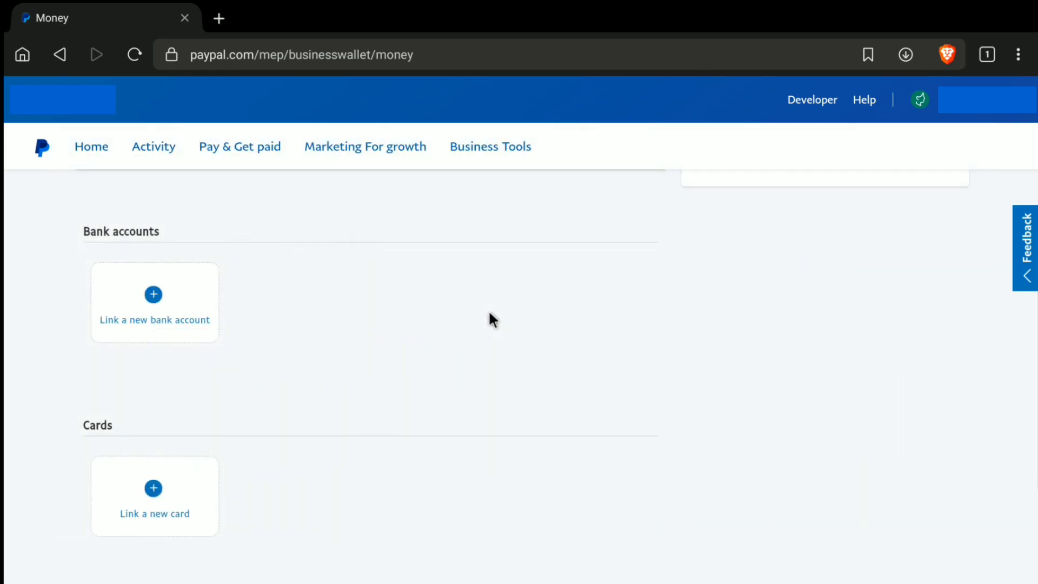
left_click(160, 293)
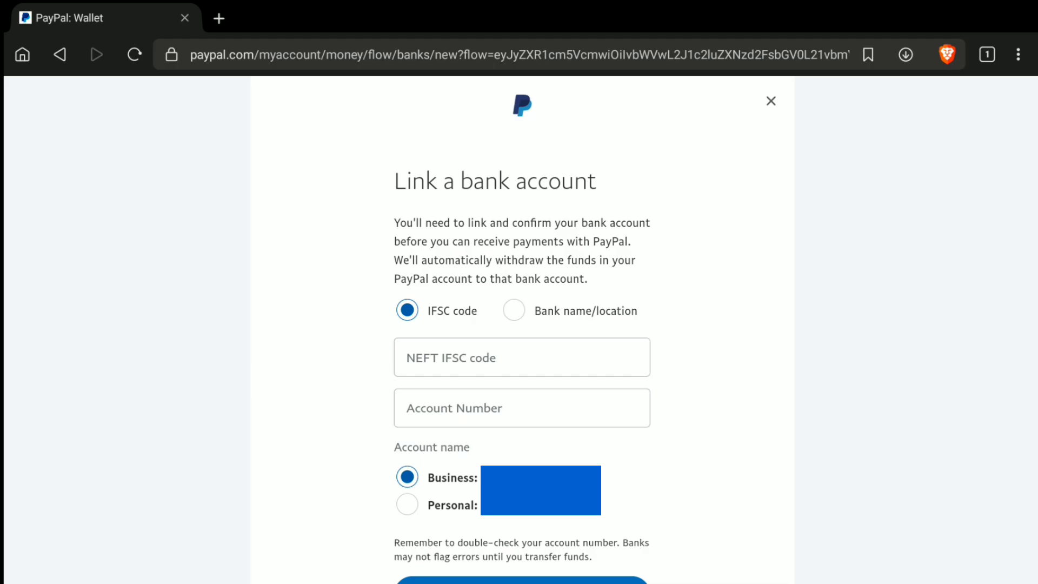
Scroll down the Link a bank account form
scroll(494, 311, "down", 1)
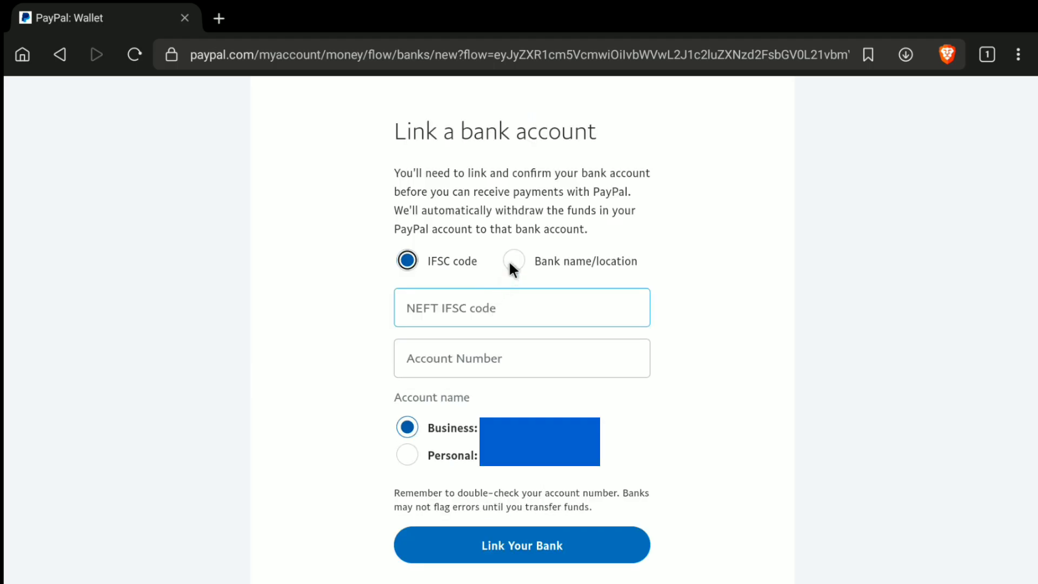
Switch to finding the bank by name and location and check its bank, state and branch fields
left_click(513, 261)
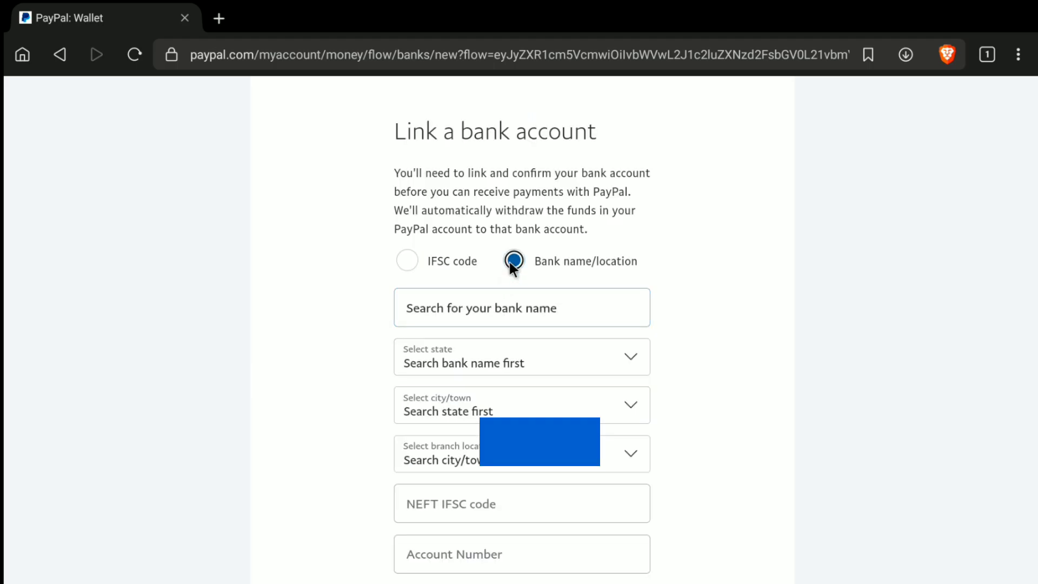
left_click(546, 303)
left_click(517, 352)
scroll(517, 352, "down", 1)
left_click(510, 403)
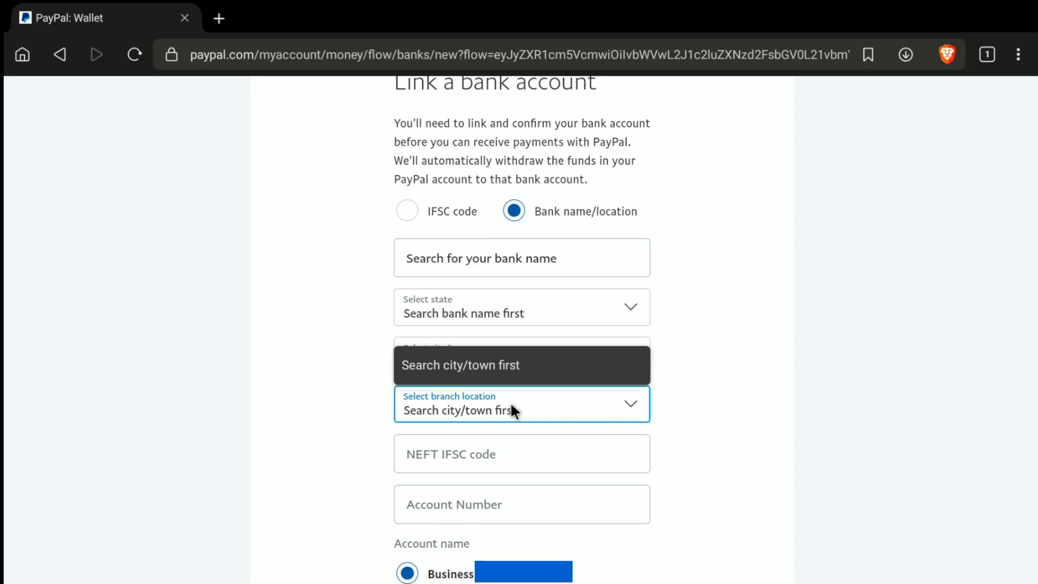
Choose AXIS BANK as the bank and ODISHA as the state
left_click(472, 264)
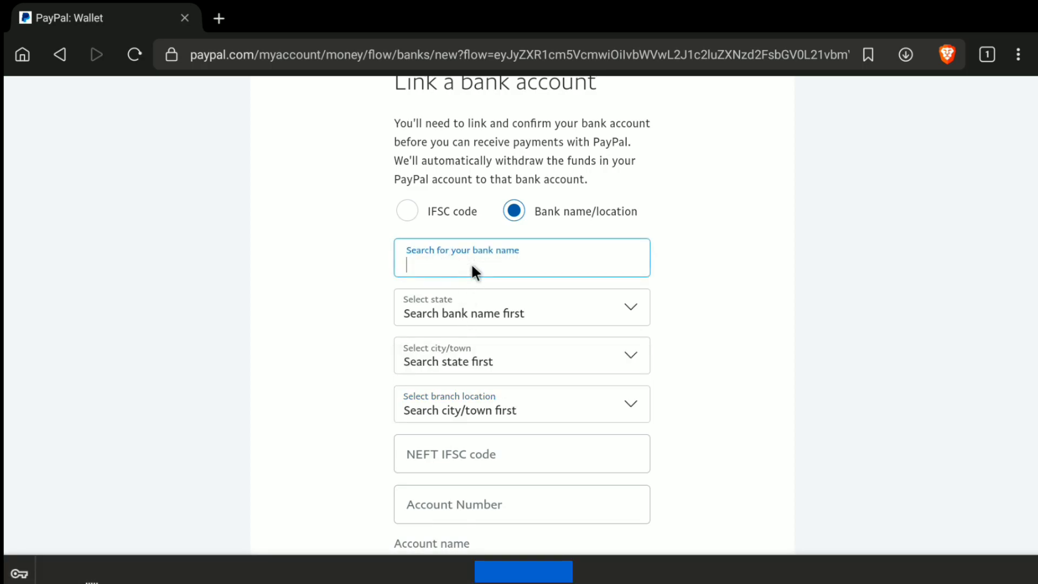
type("A")
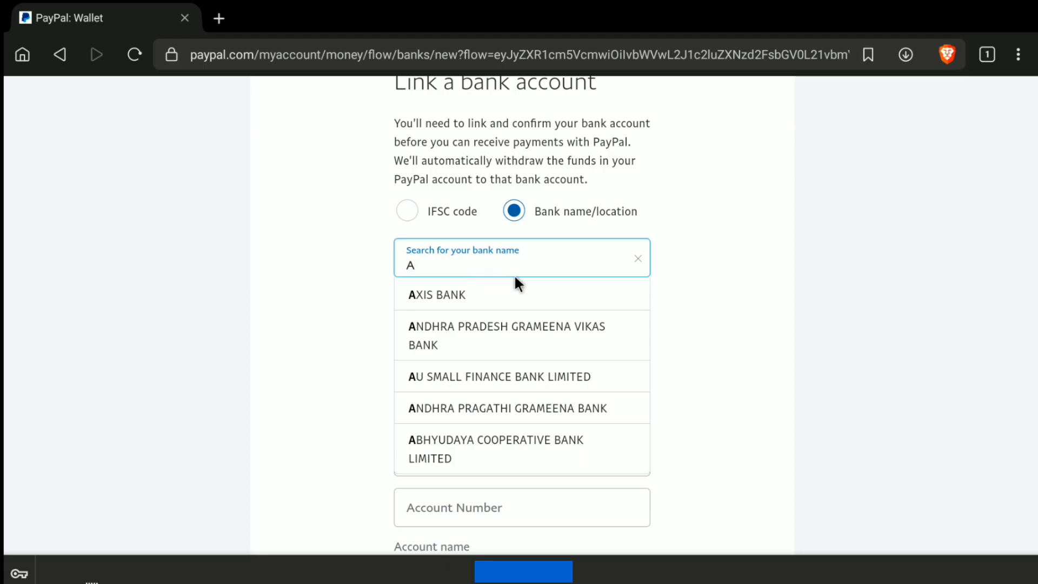
left_click(463, 295)
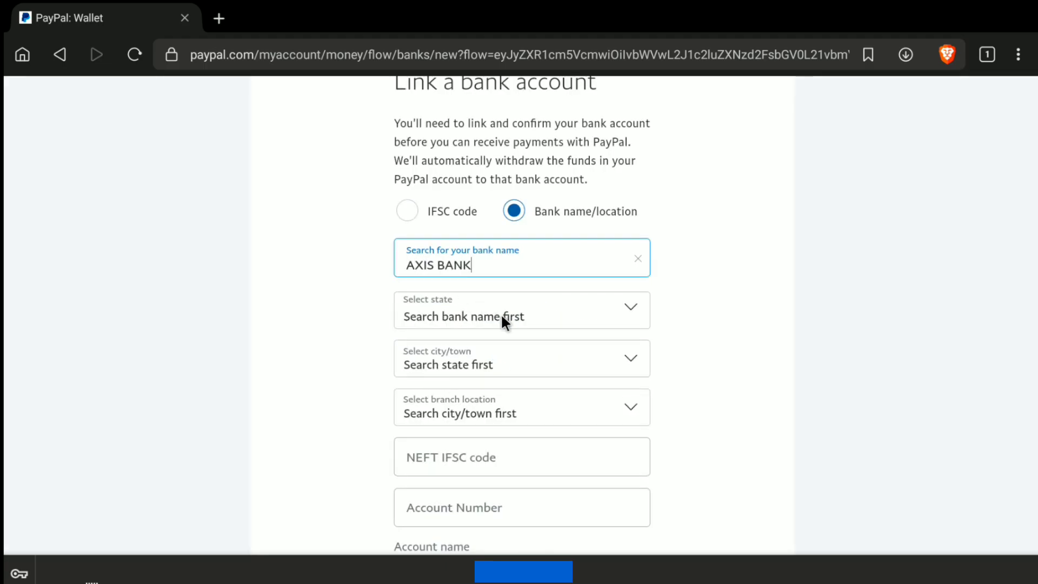
left_click(524, 316)
key("o")
left_click(524, 316)
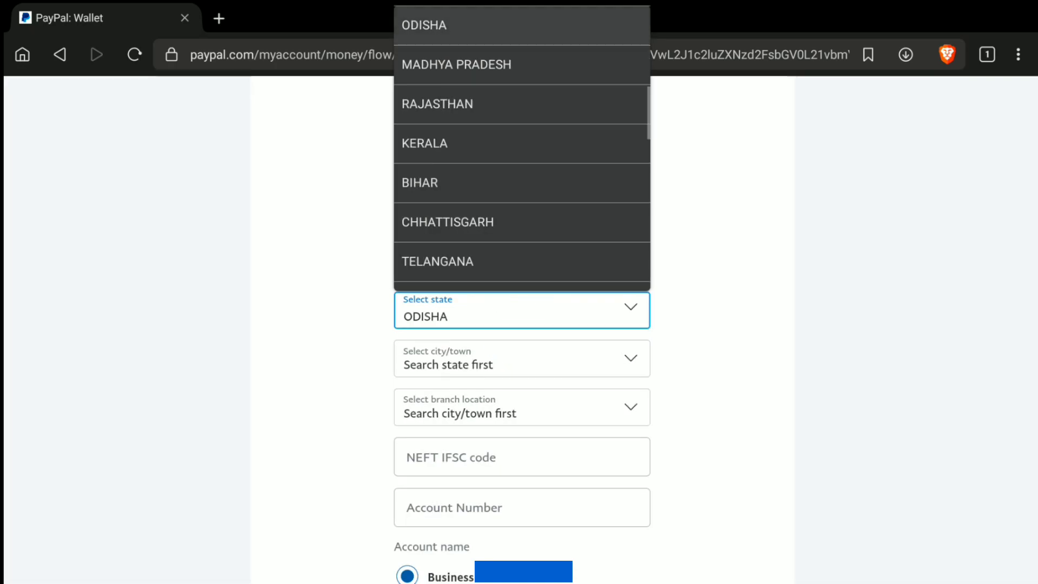
left_click(502, 25)
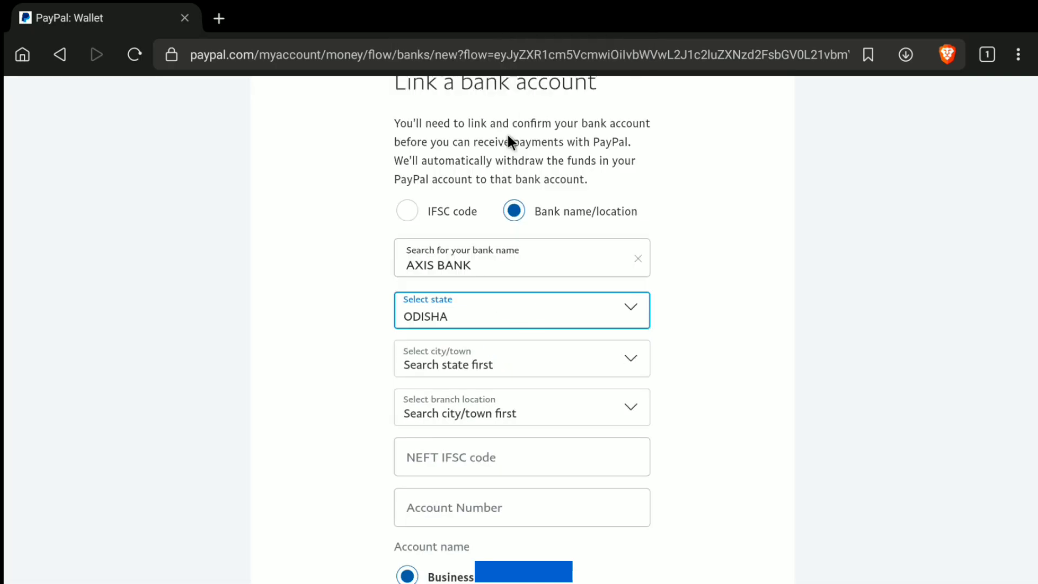
Select the city/town and the only branch location offered
left_click(475, 352)
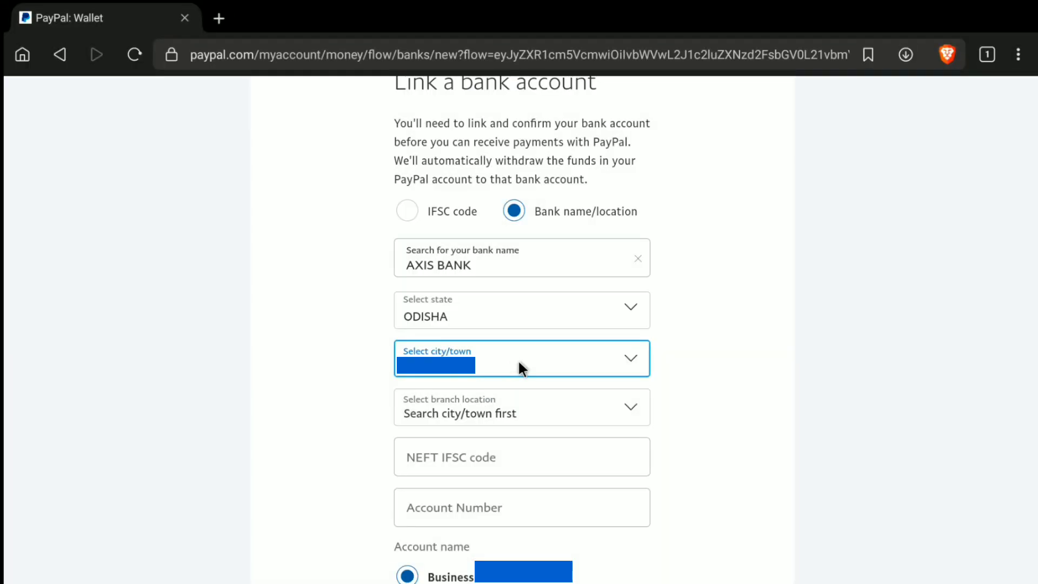
left_click(565, 397)
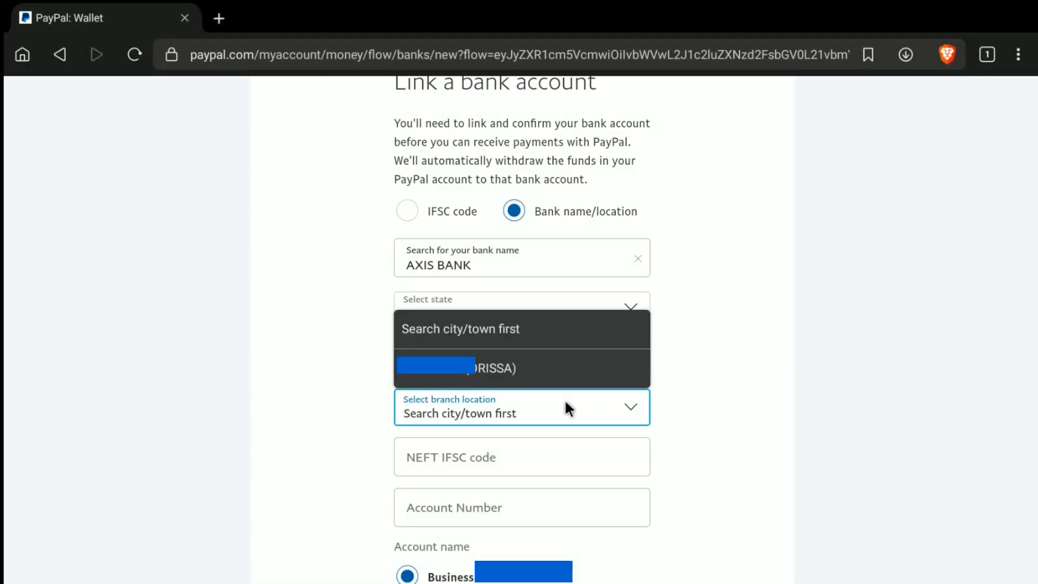
left_click(510, 373)
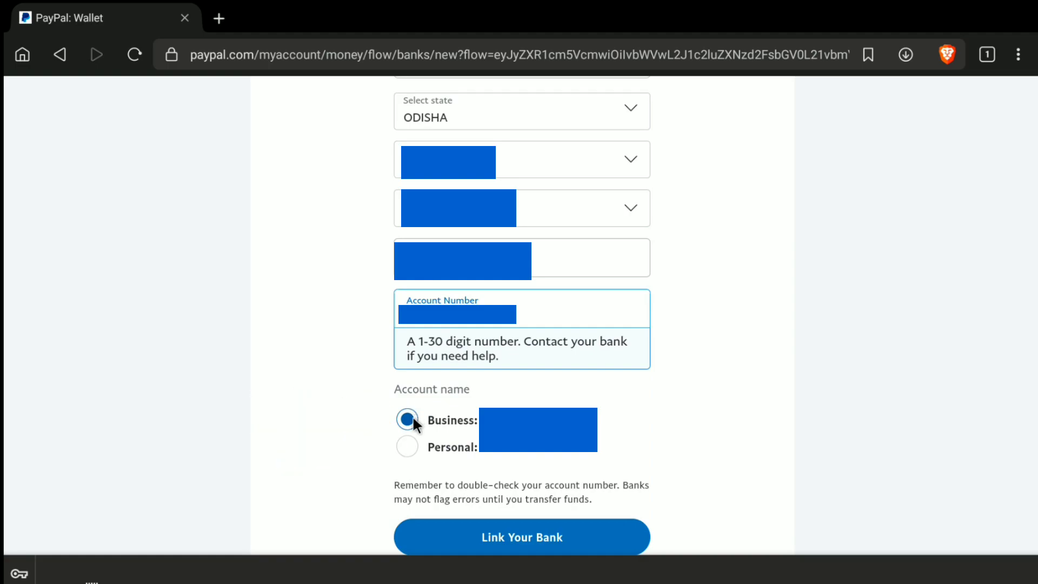
Use the Personal account name, link the AXIS BANK account, and acknowledge the deposit instructions
left_click(410, 445)
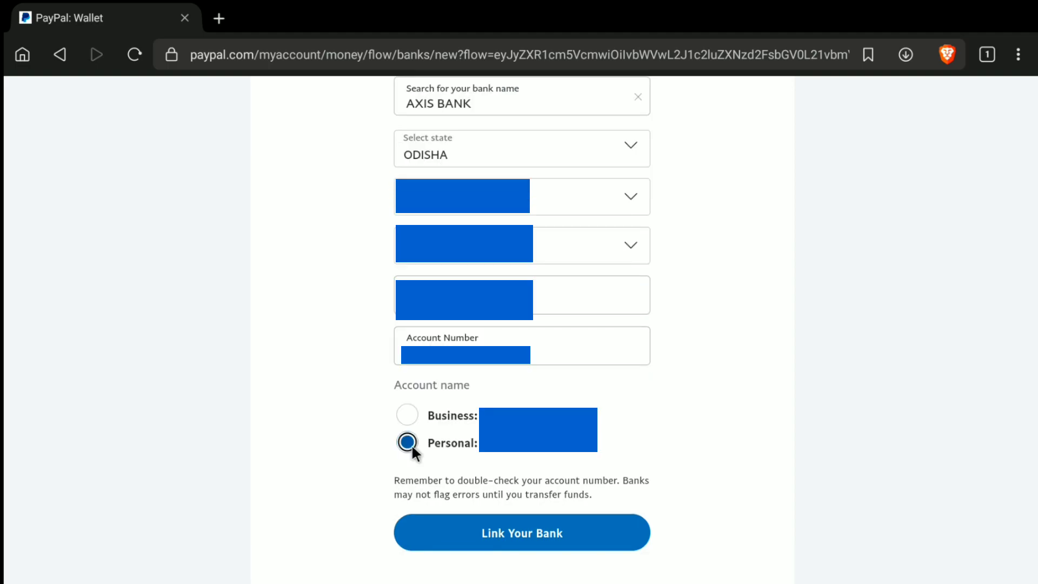
left_click(524, 529)
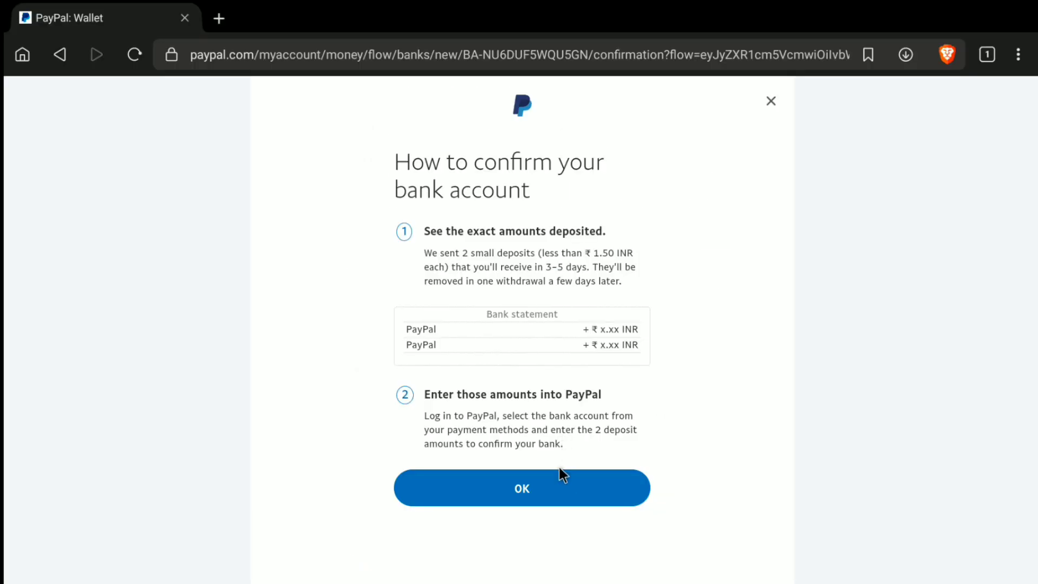
left_click(512, 482)
Scroll the Home dashboard and bring up the Pay & Get paid menu
scroll(490, 482, "down", 3)
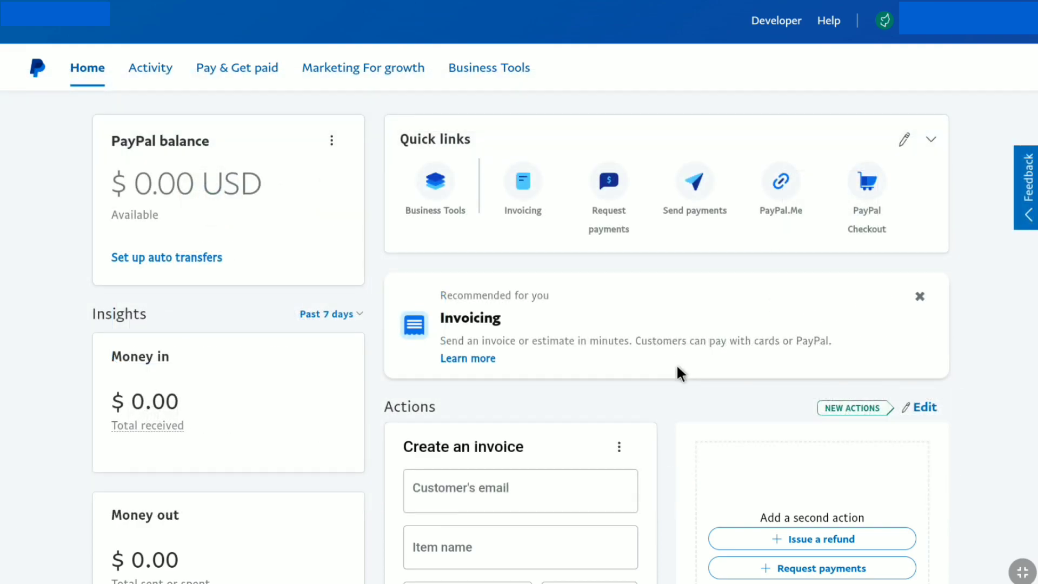
left_click(248, 68)
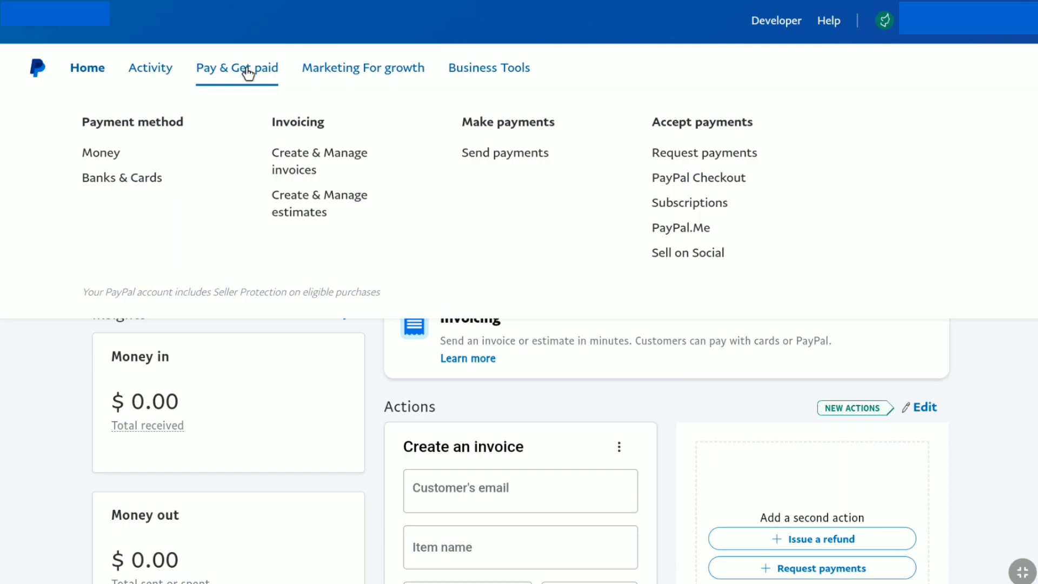
Open Banks & Cards and select the AXIS BANK account ending 4082 awaiting confirmation
left_click(114, 179)
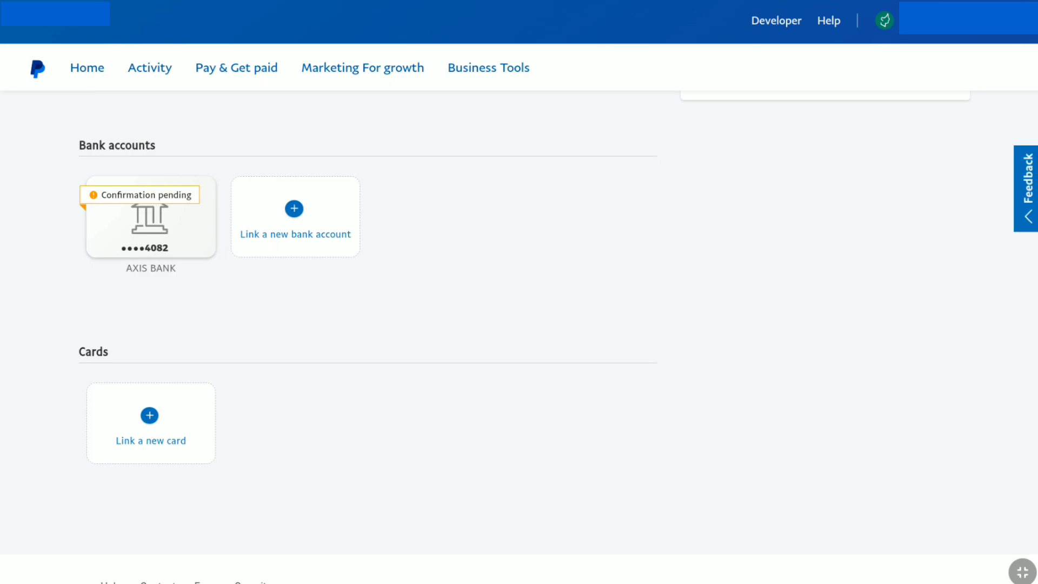
left_click(128, 197)
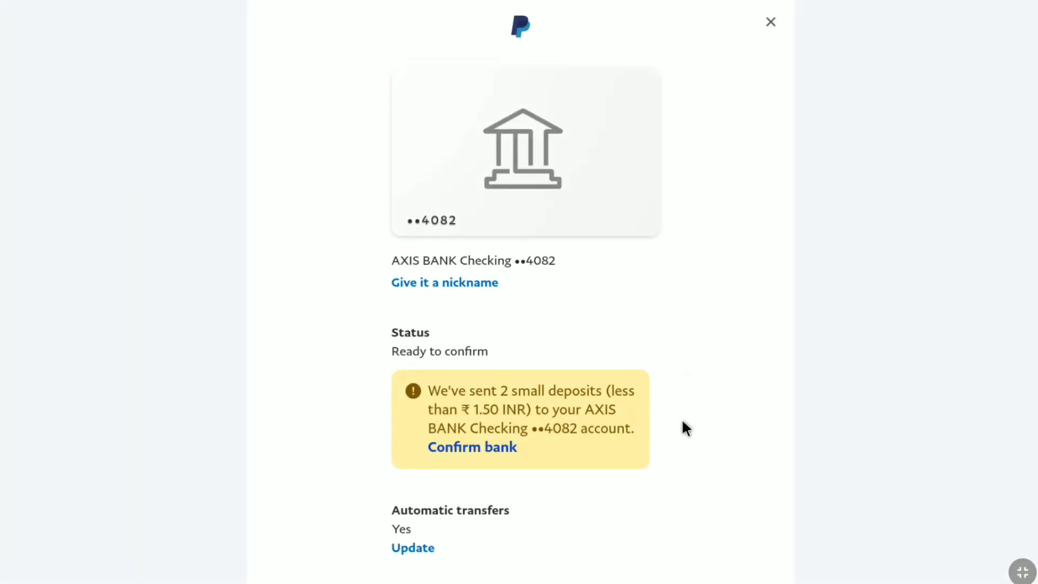
Confirm the AXIS BANK account with deposit amounts 1.03 and 1.08
left_click(460, 449)
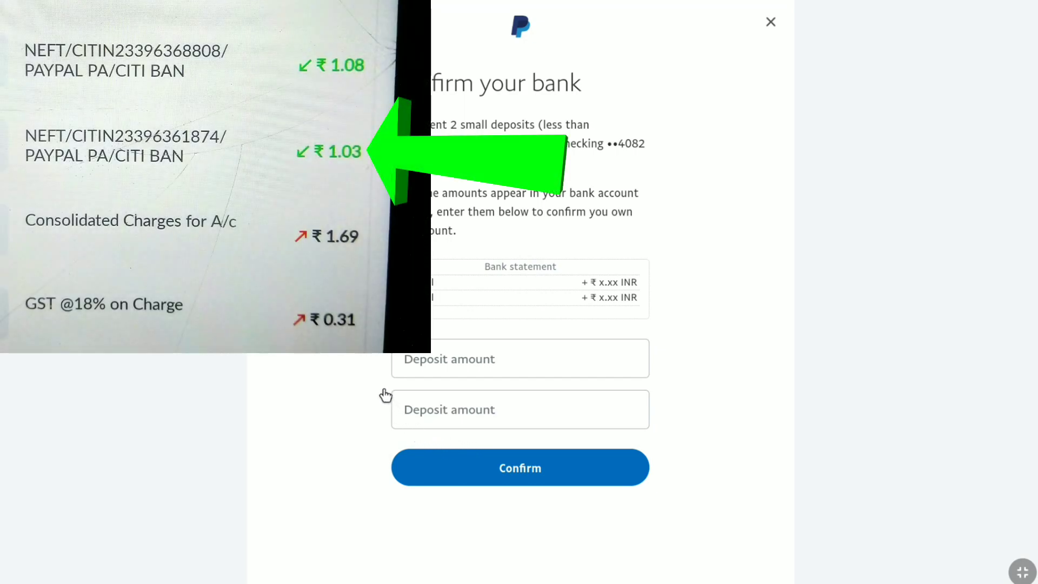
left_click(483, 364)
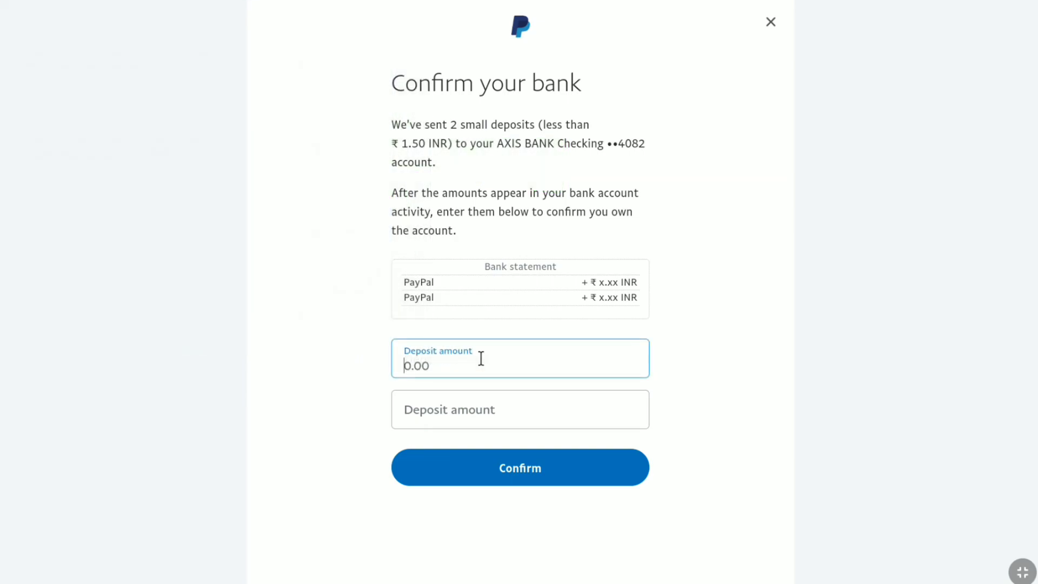
type("1.03")
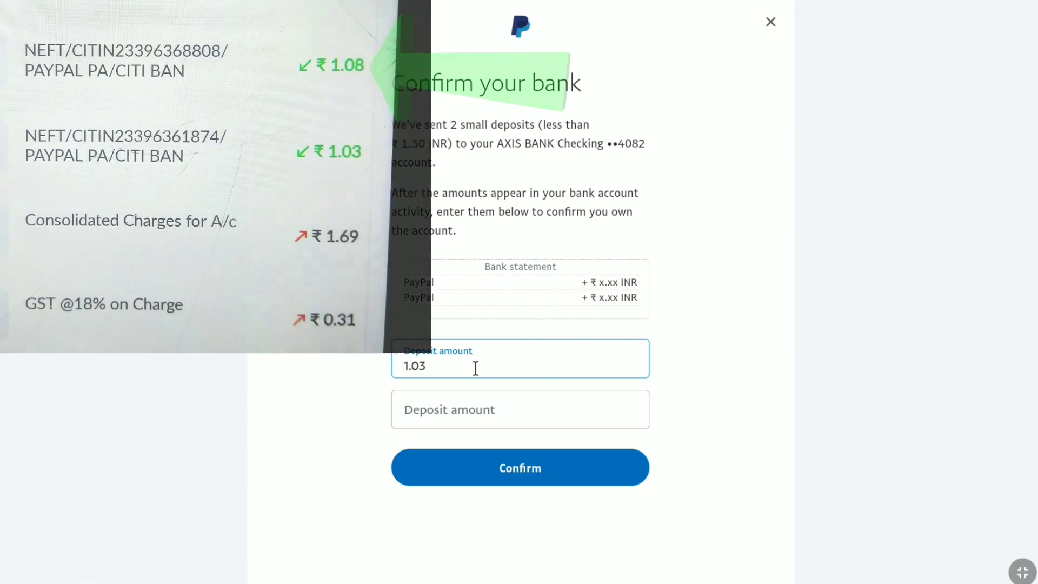
left_click(464, 414)
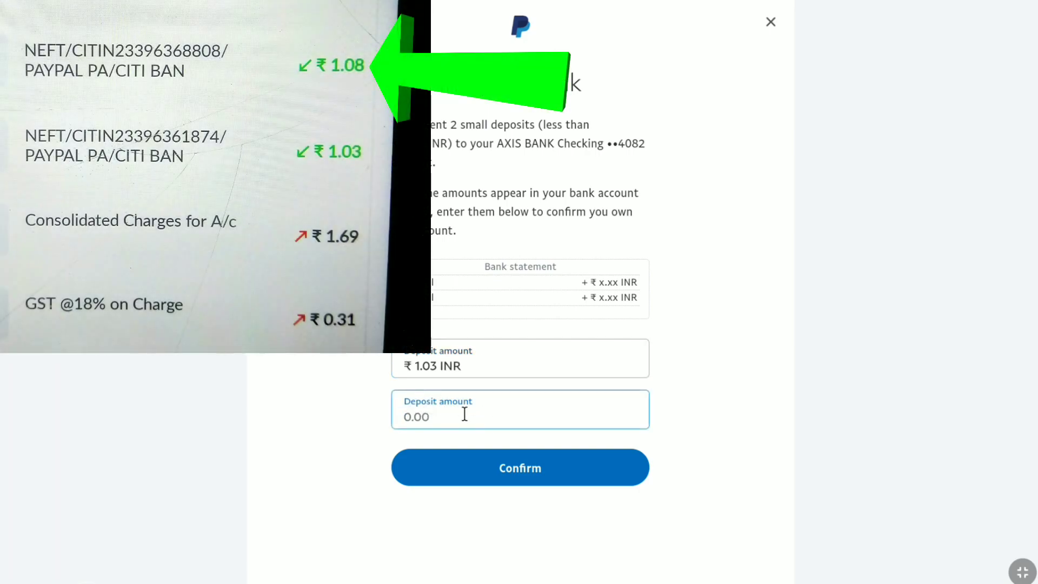
type("1.08")
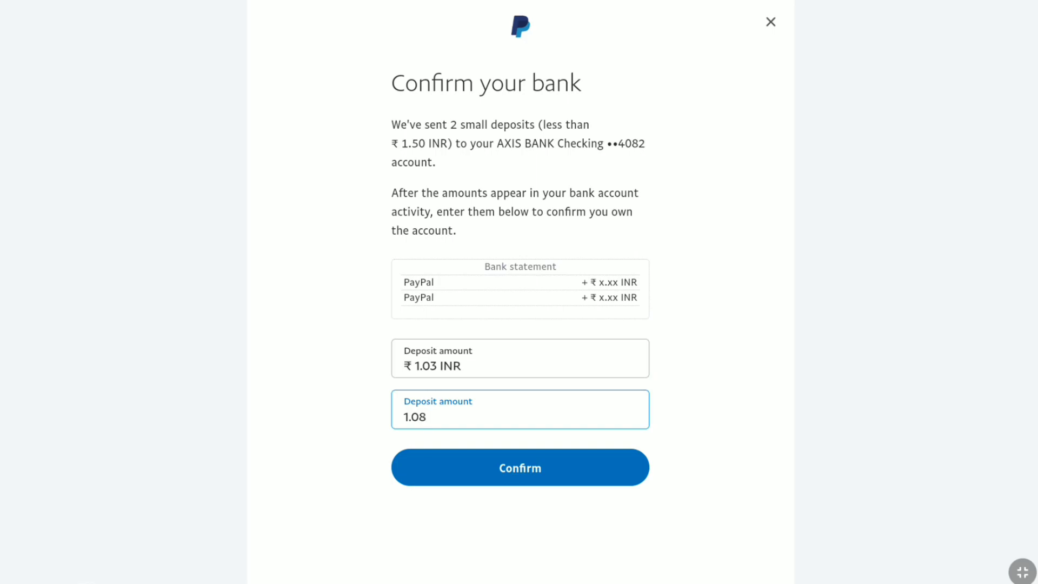
left_click(517, 467)
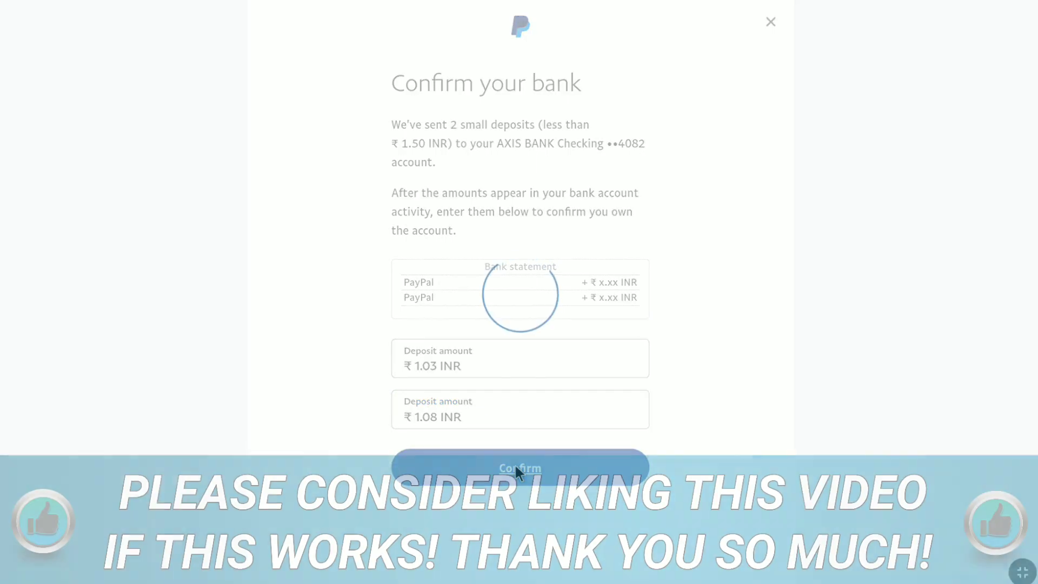